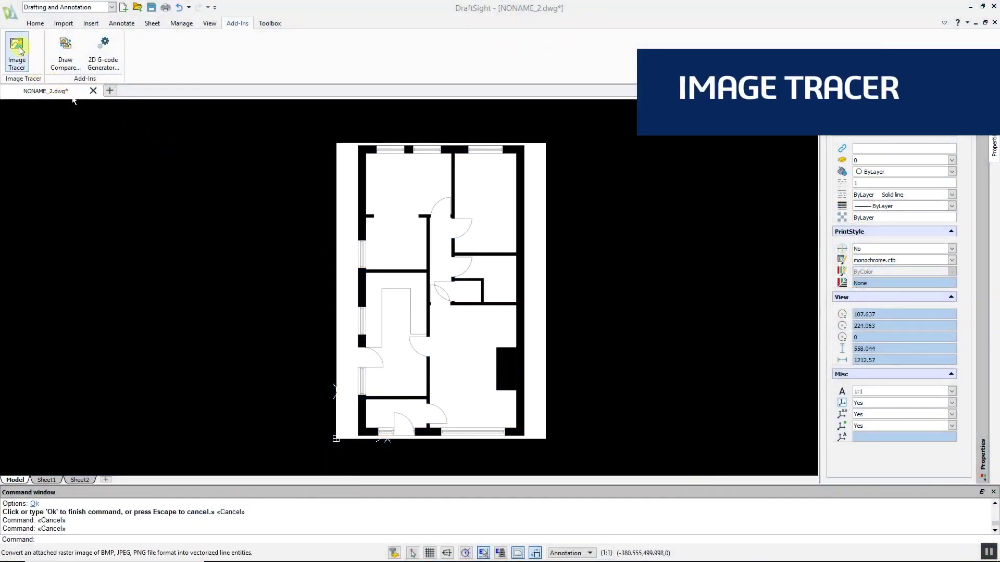
Trace the raster floor plan using the FloorPlan High Quality, High-Res Image profile.
left_click(19, 49)
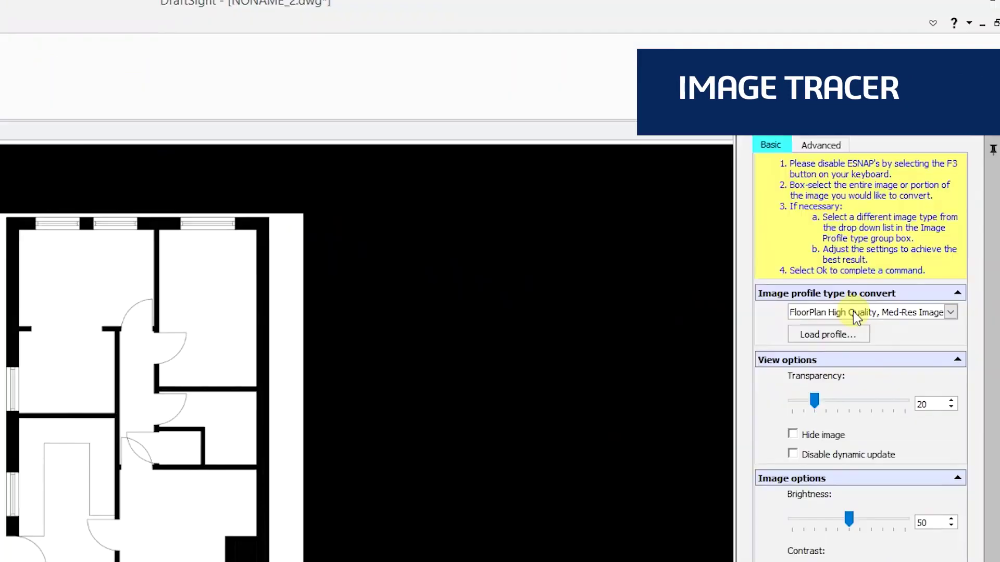
left_click(899, 206)
left_click(863, 286)
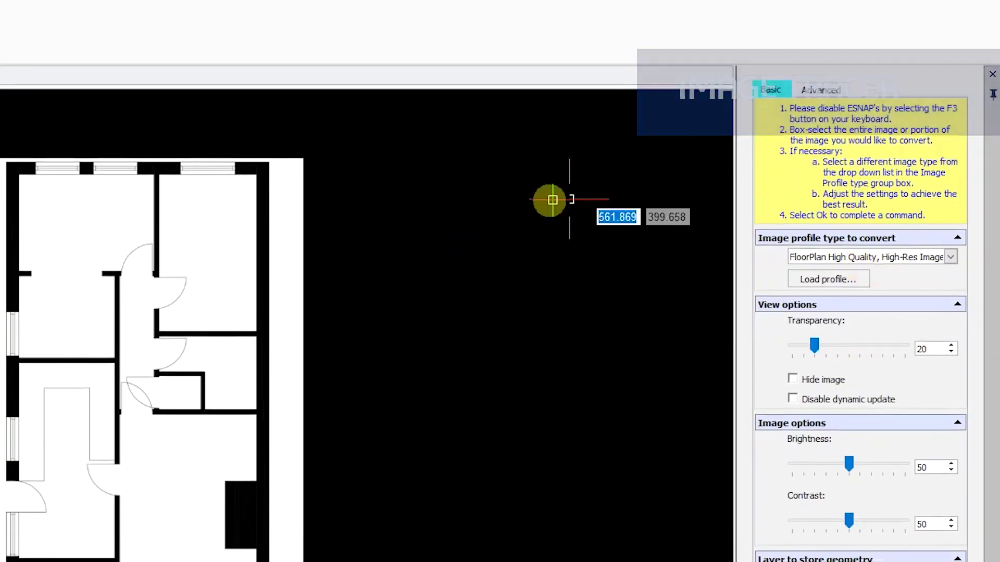
left_click(401, 141)
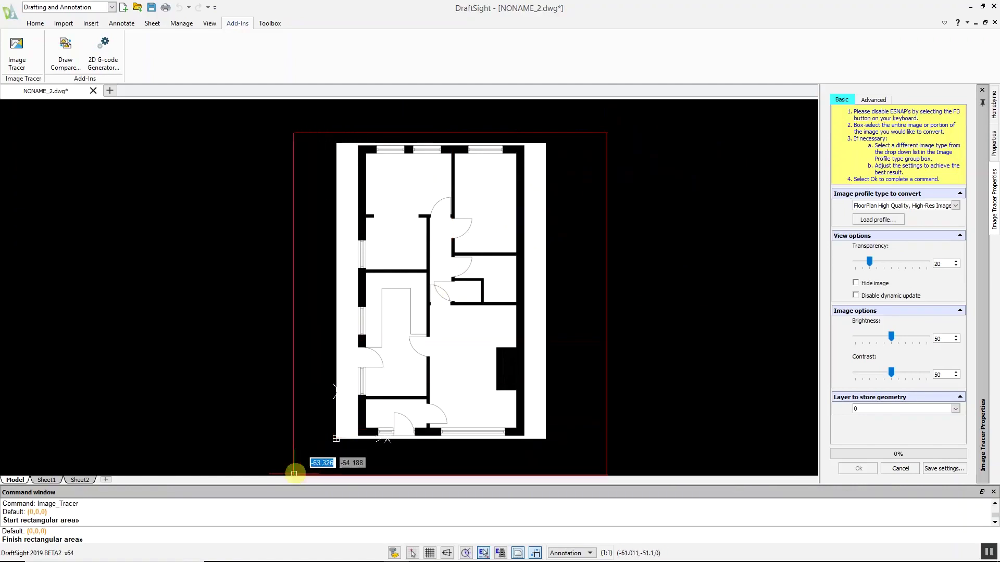
left_click(296, 468)
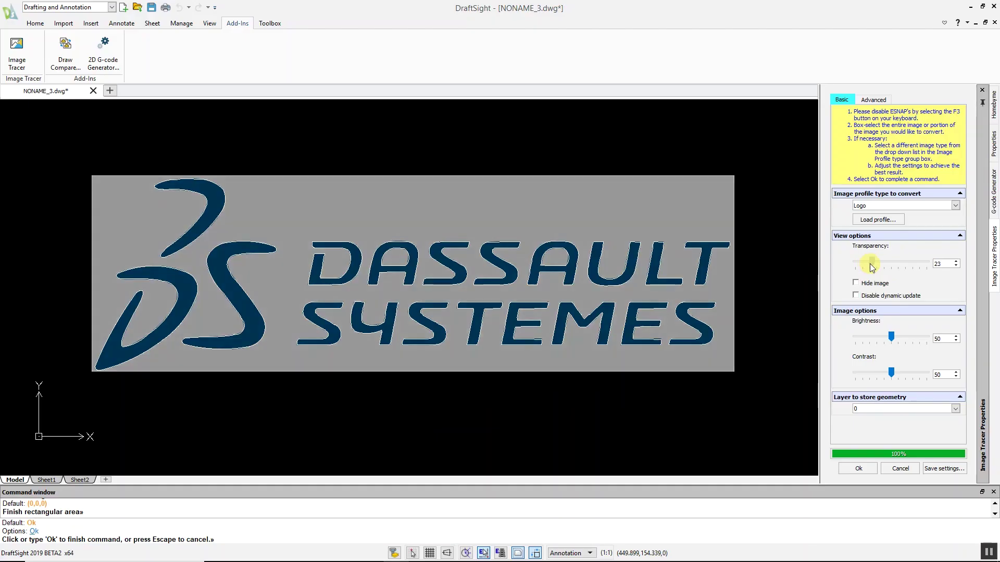
Fade the raster, accept the gear trace, and delete the original gear image.
left_click_drag(872, 266, 896, 263)
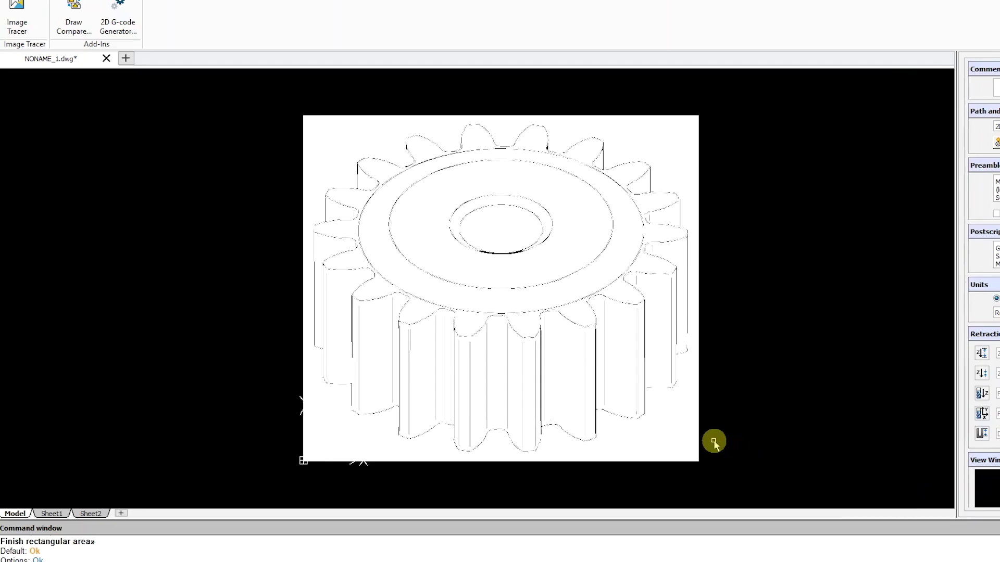
left_click(664, 459)
key("Delete")
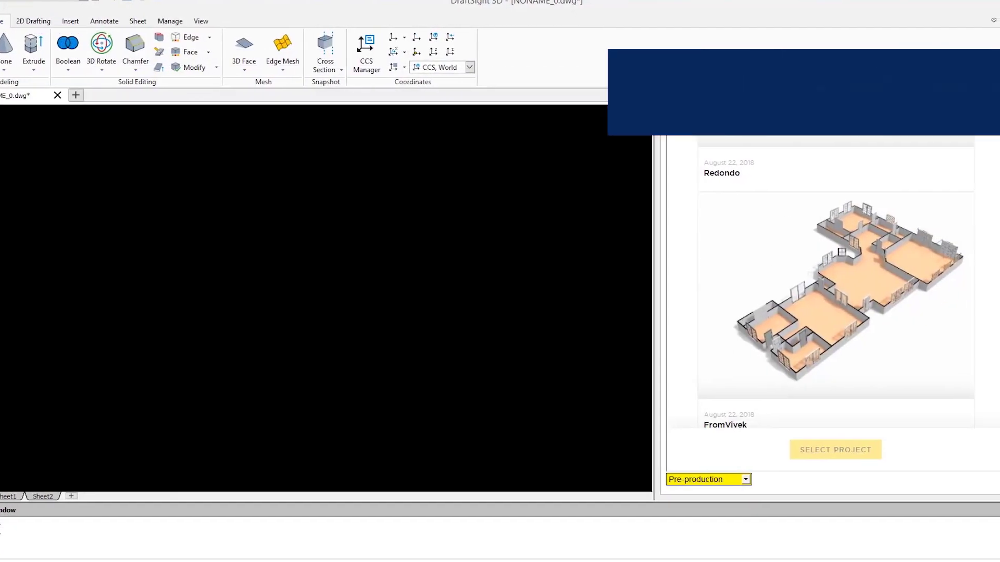
Generate Redondo's HBM_level_0 plan in Feet & Inches and zoom in on its top wall.
scroll(817, 281, "down", 5)
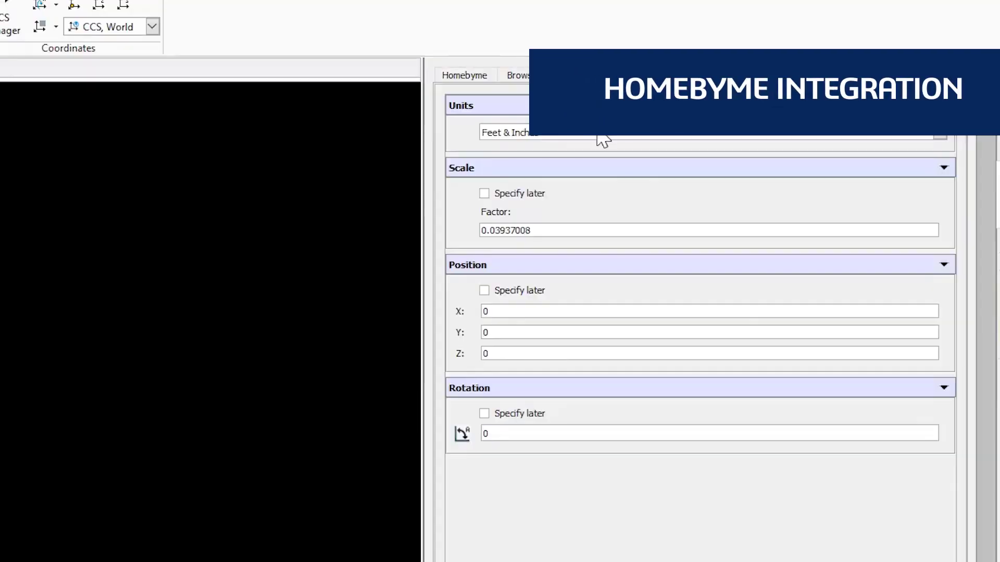
left_click(600, 139)
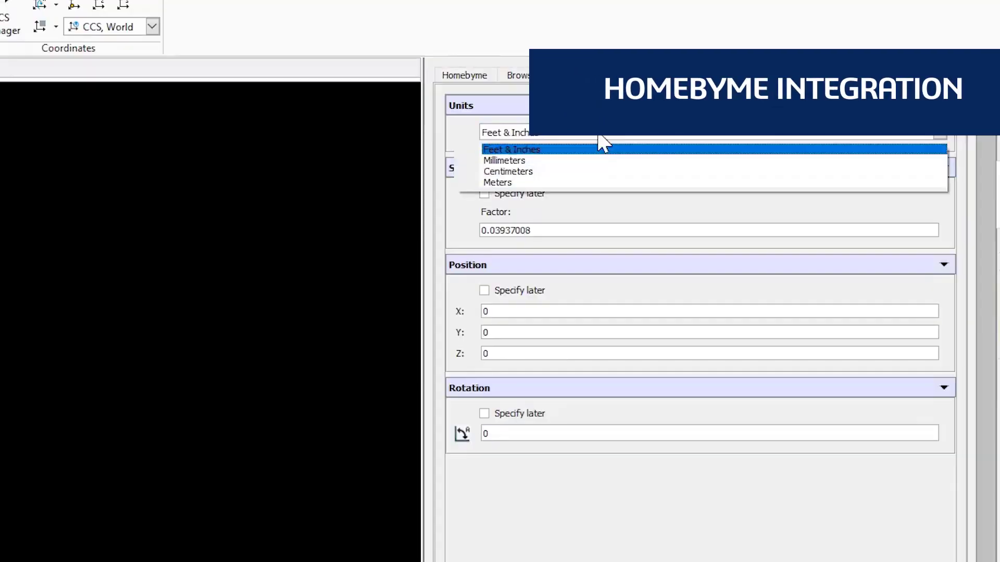
left_click(602, 151)
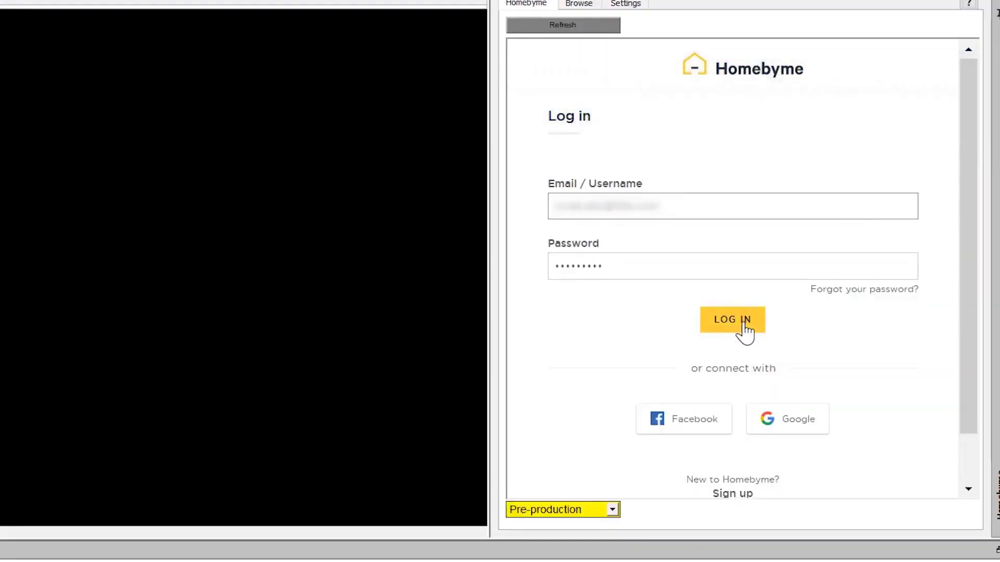
left_click(745, 325)
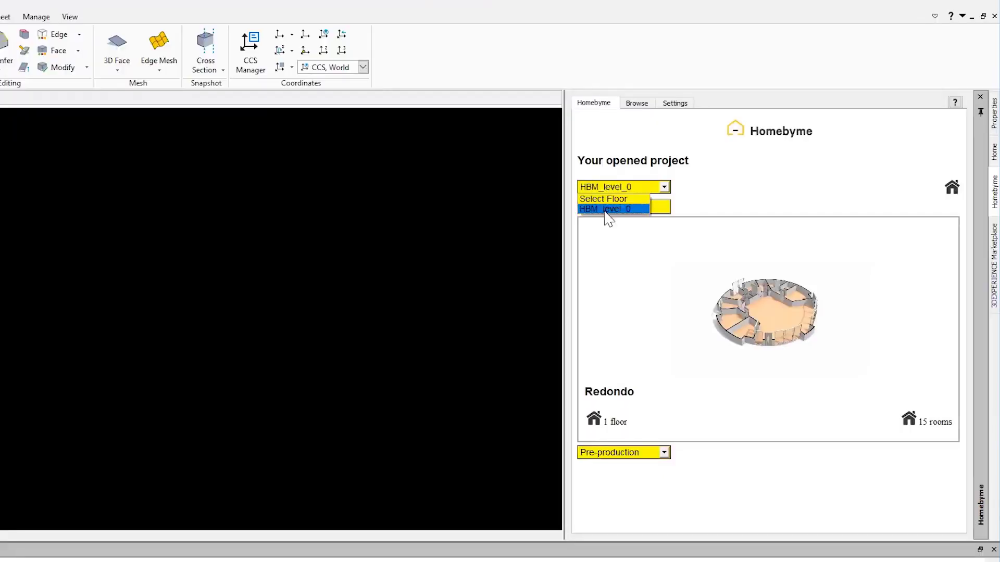
left_click(605, 212)
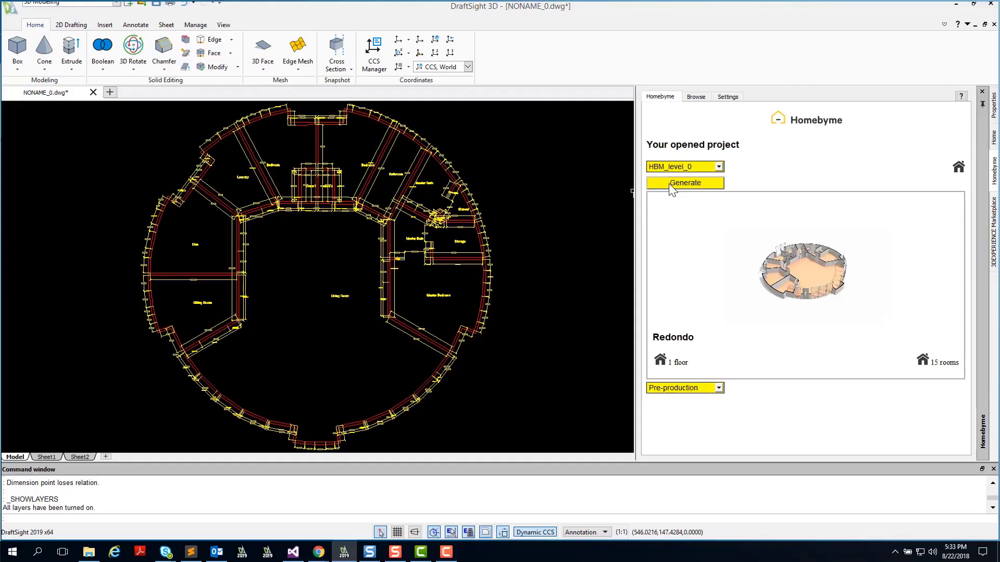
left_click(407, 104)
left_click(366, 130)
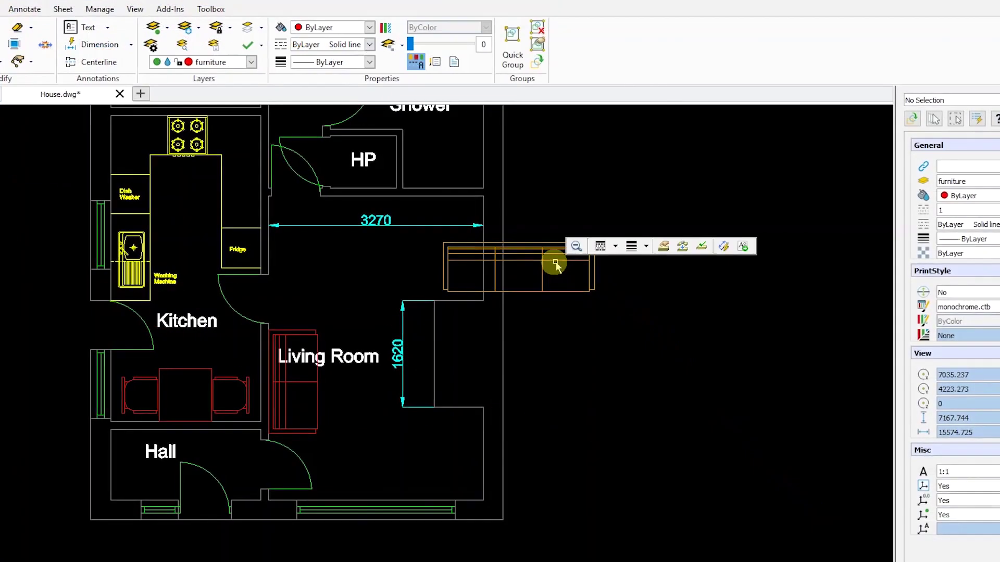
Drag the sofa block up-left onto the House.dwg floor plan.
left_click_drag(552, 261, 438, 215)
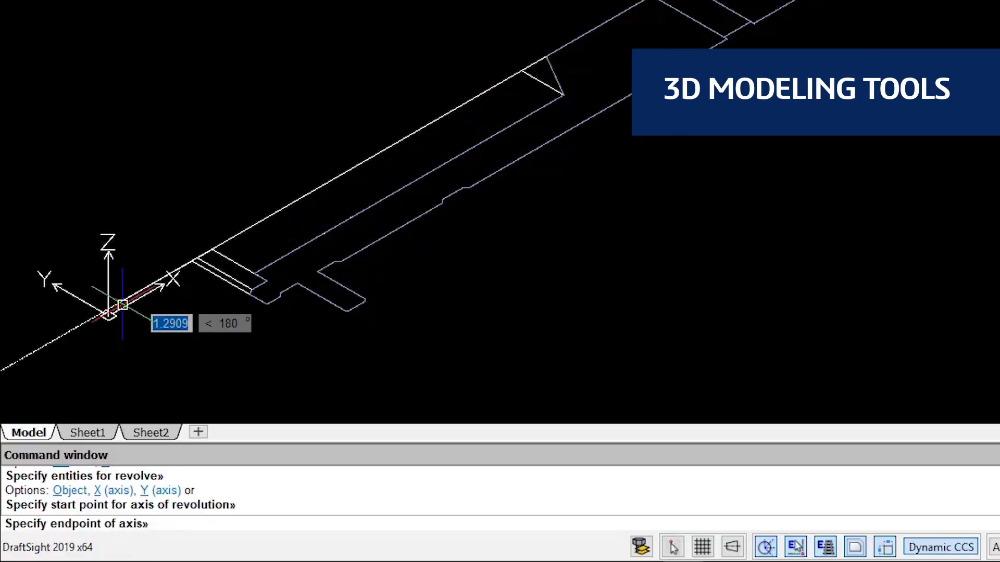
Place the shaft profile's revolve axis and orbit the resulting solid shaft.
left_click(122, 304)
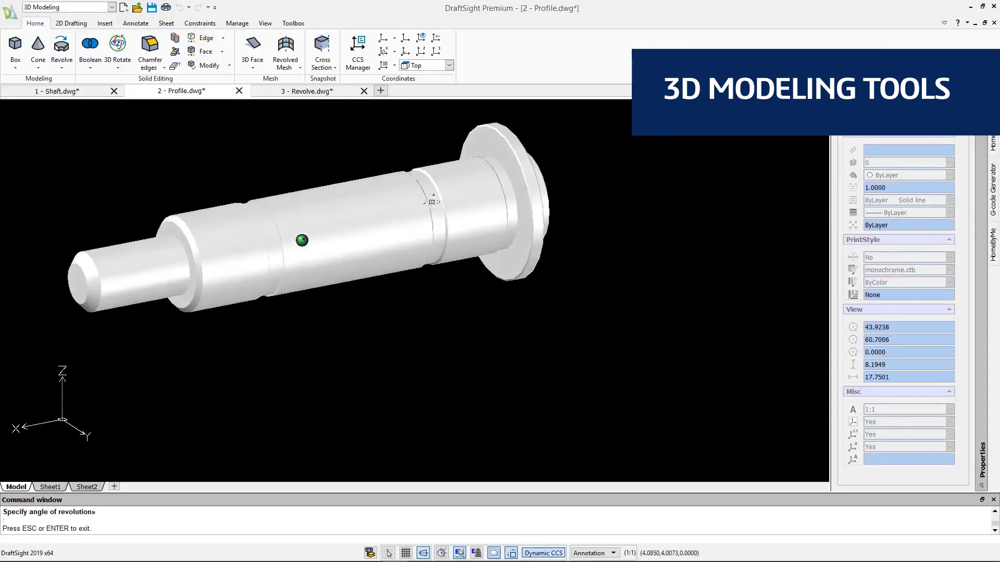
mouse_move(428, 250)
left_mouse_down()
mouse_move(708, 140)
mouse_move(161, 318)
mouse_move(162, 216)
left_mouse_up()
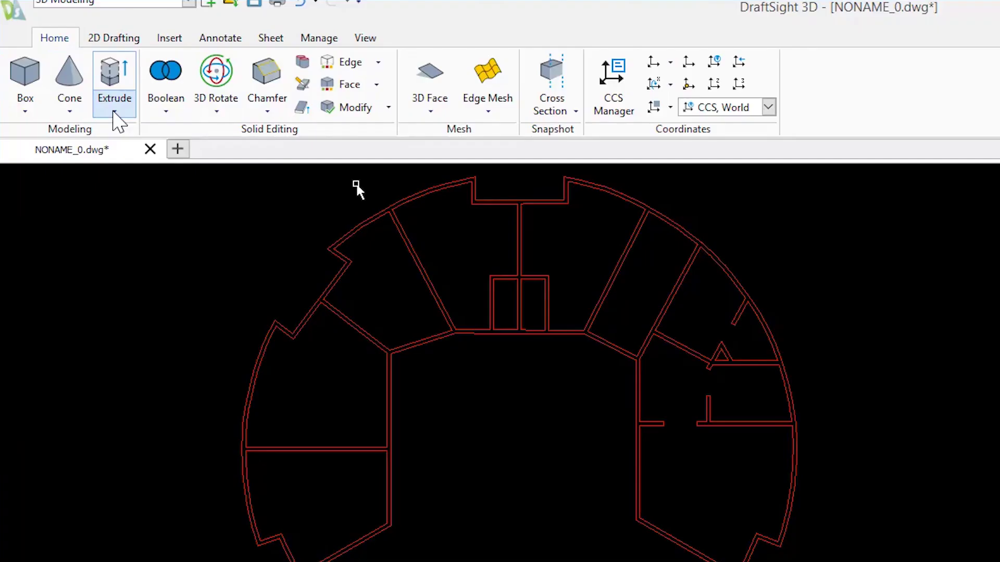
left_click(114, 107)
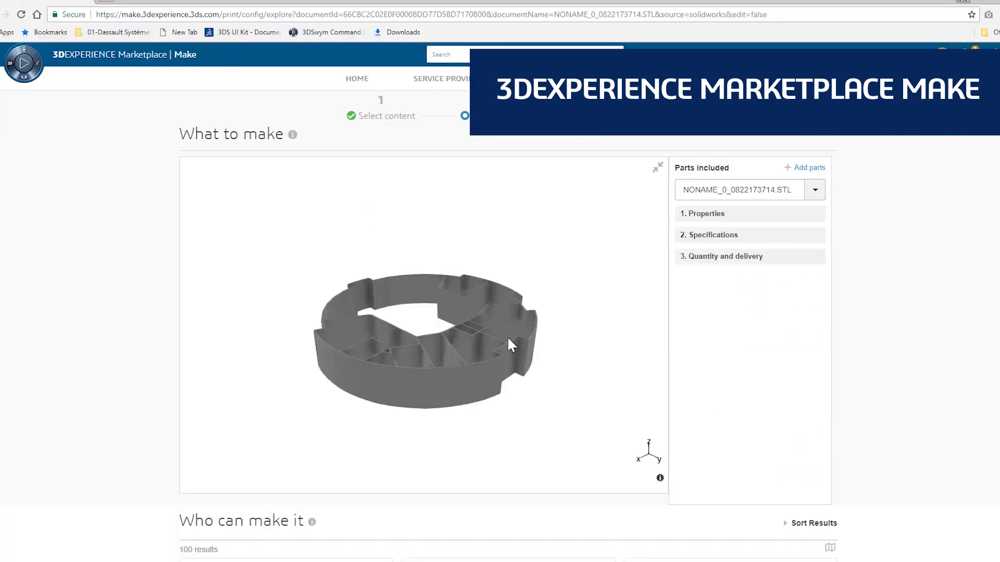
Orbit the part to a near-top view and scroll to the Who can make it providers.
left_click_drag(470, 311, 401, 292)
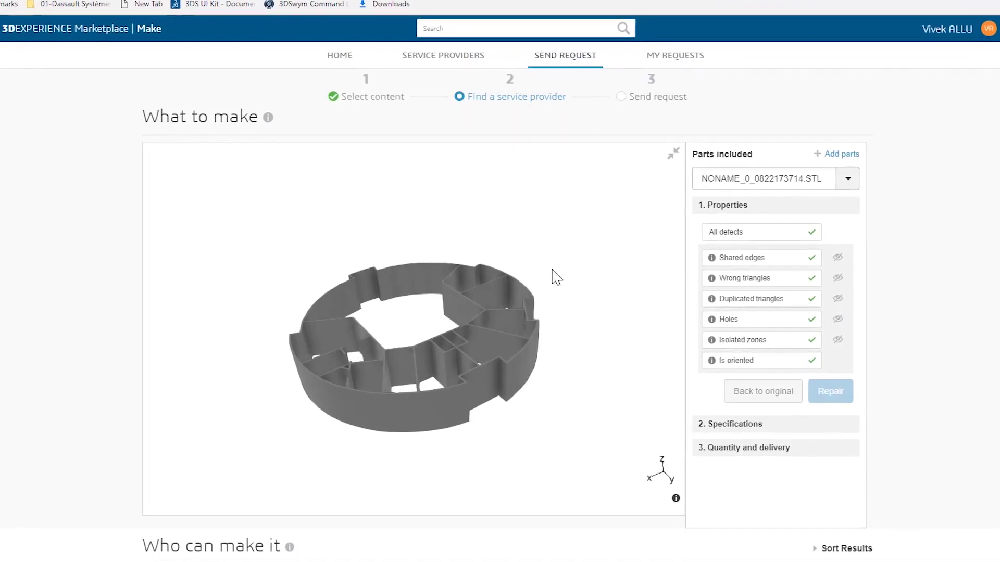
scroll(556, 276, "down", 18)
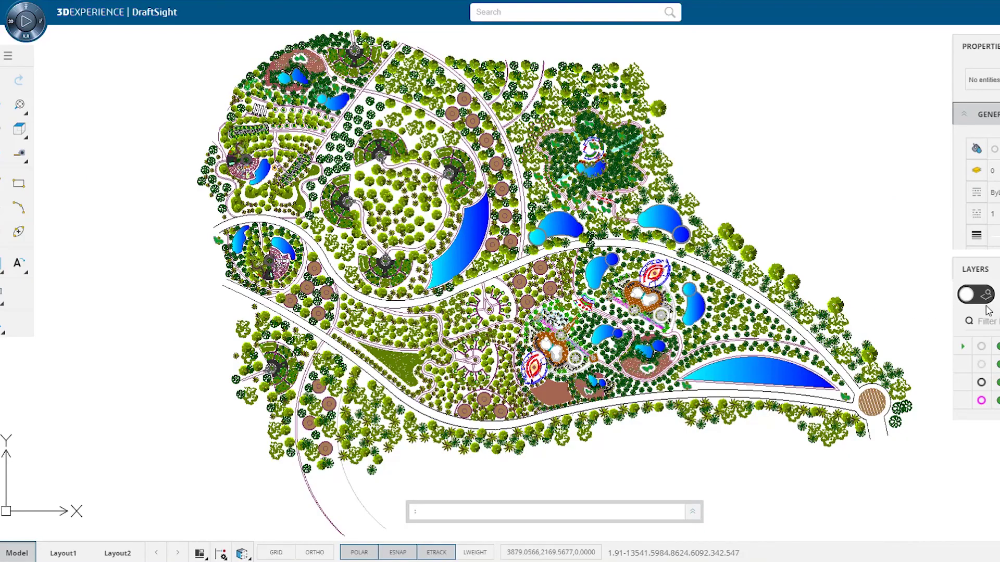
Open the Layers Manager and zoom into a window area of the drawing.
left_click(984, 294)
scroll(655, 323, "down", 5)
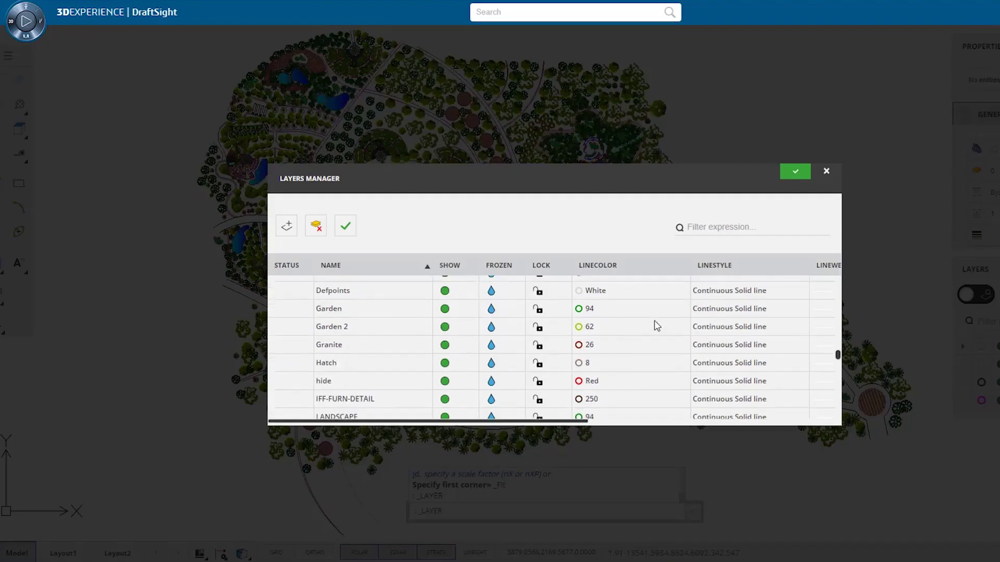
scroll(655, 324, "down", 3)
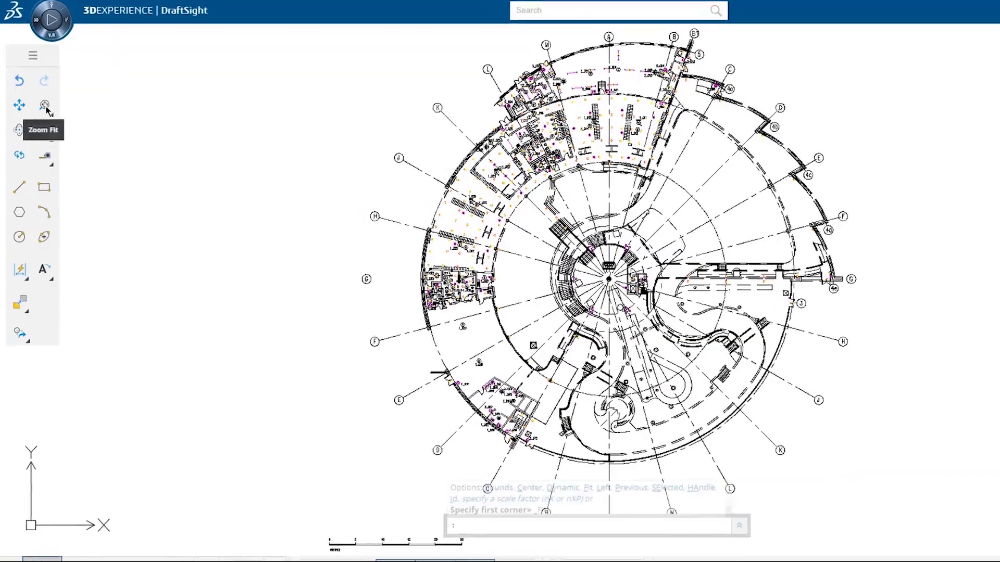
left_click(42, 105)
left_click(131, 132)
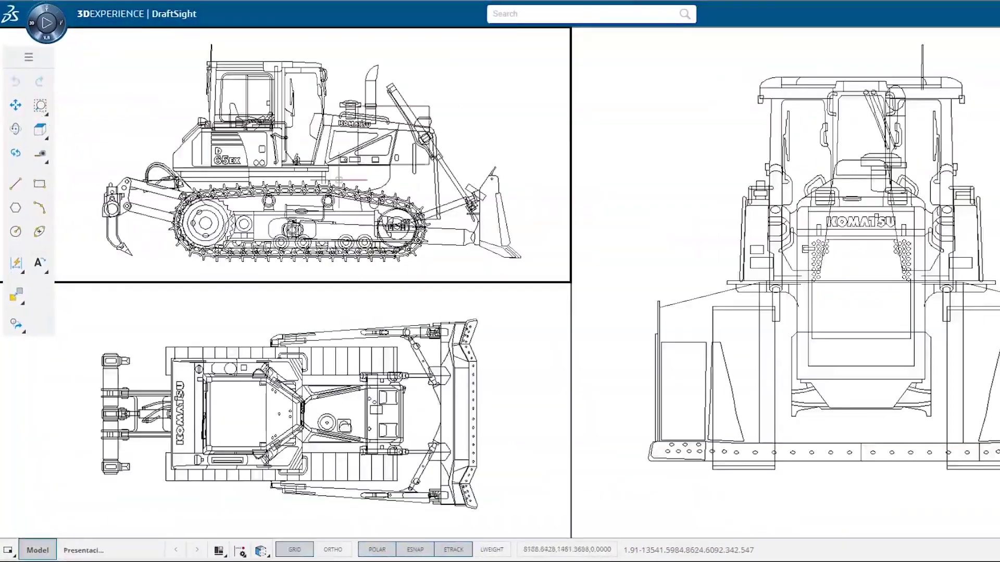
scroll(208, 156, "up", 5)
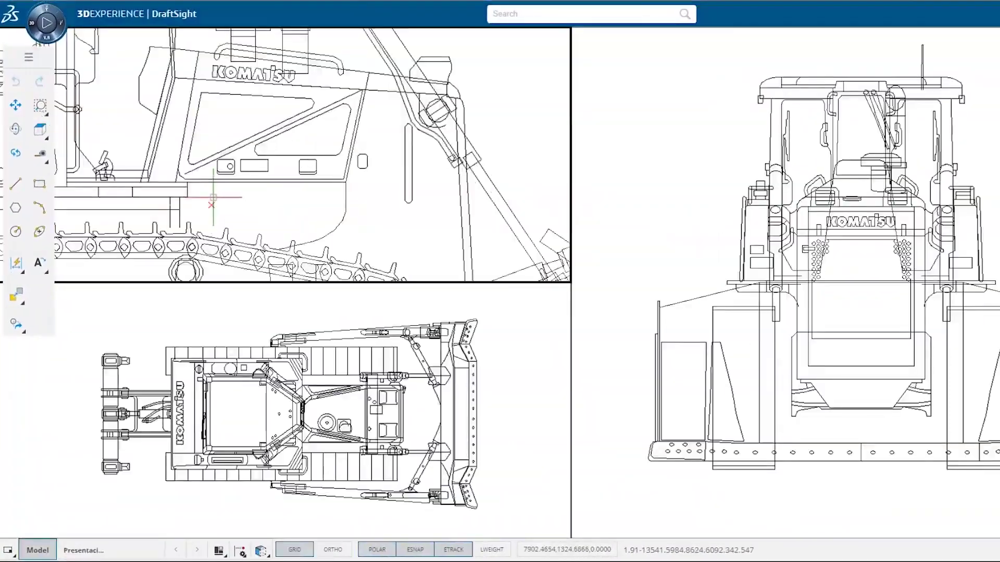
left_click(211, 190)
Switch the valve drawing to the Left view and select two furniture blocks.
left_click(29, 57)
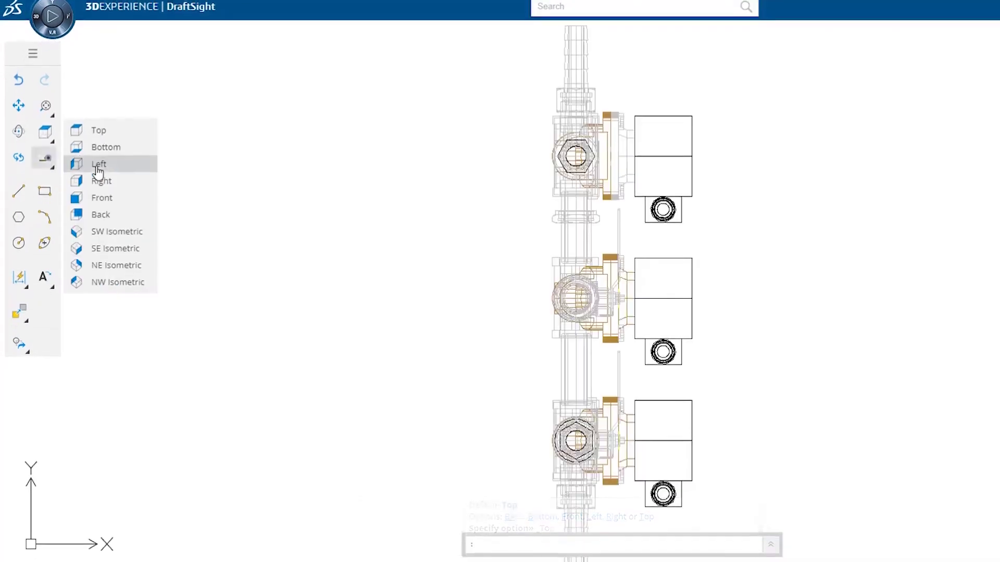
left_click(99, 163)
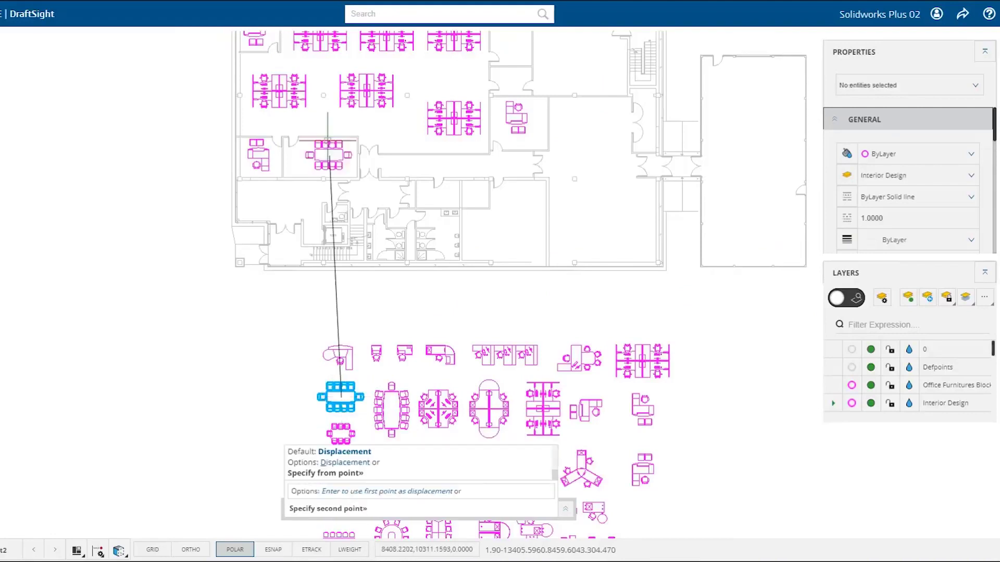
scroll(529, 373, "down", 2)
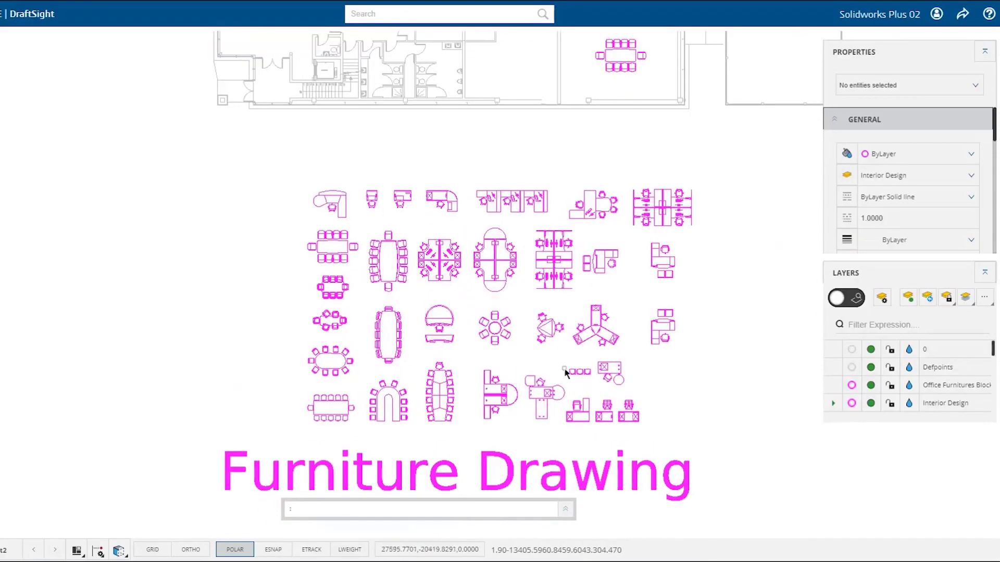
left_click_drag(515, 308, 425, 357)
middle_click_drag(424, 357, 620, 275)
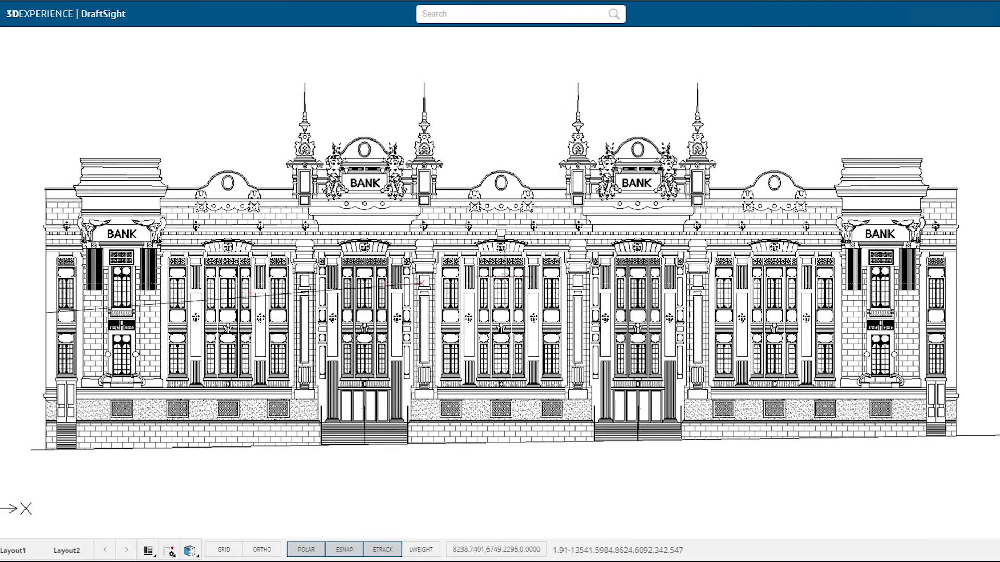
Place the 245'-2" linear dimension across the full bank facade width, below it.
left_click(46, 310)
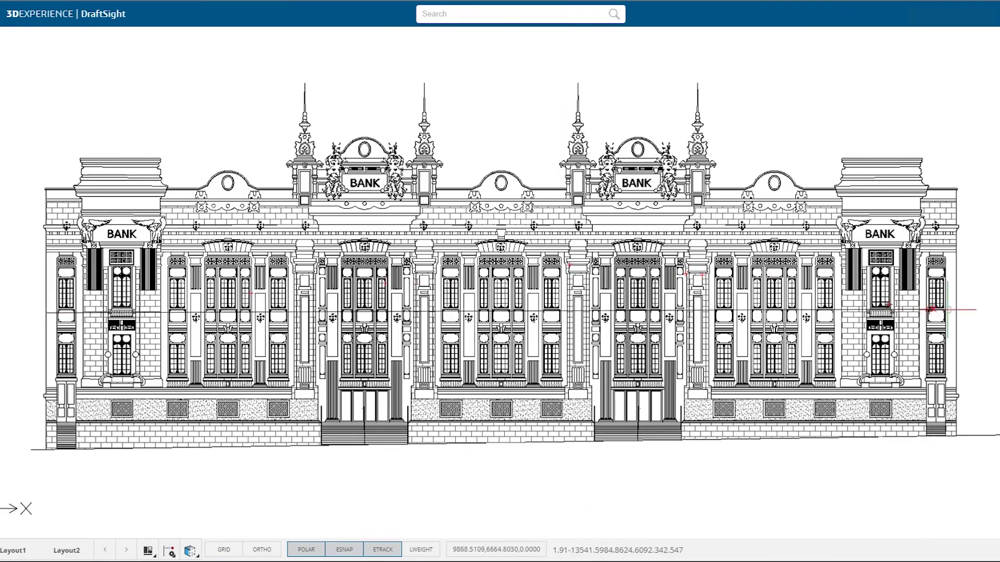
left_click(956, 310)
left_click(958, 501)
right_click(956, 343)
left_click(955, 351)
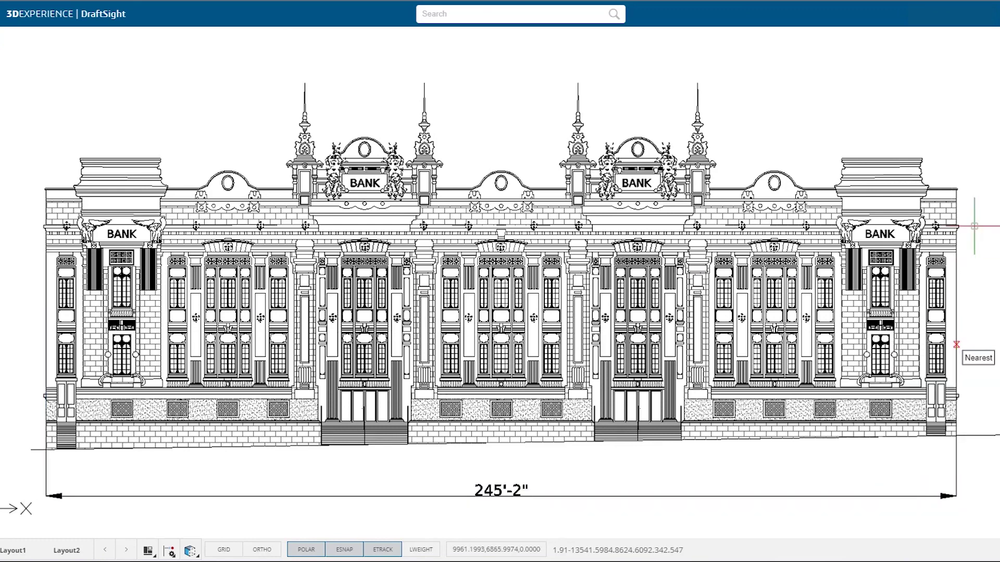